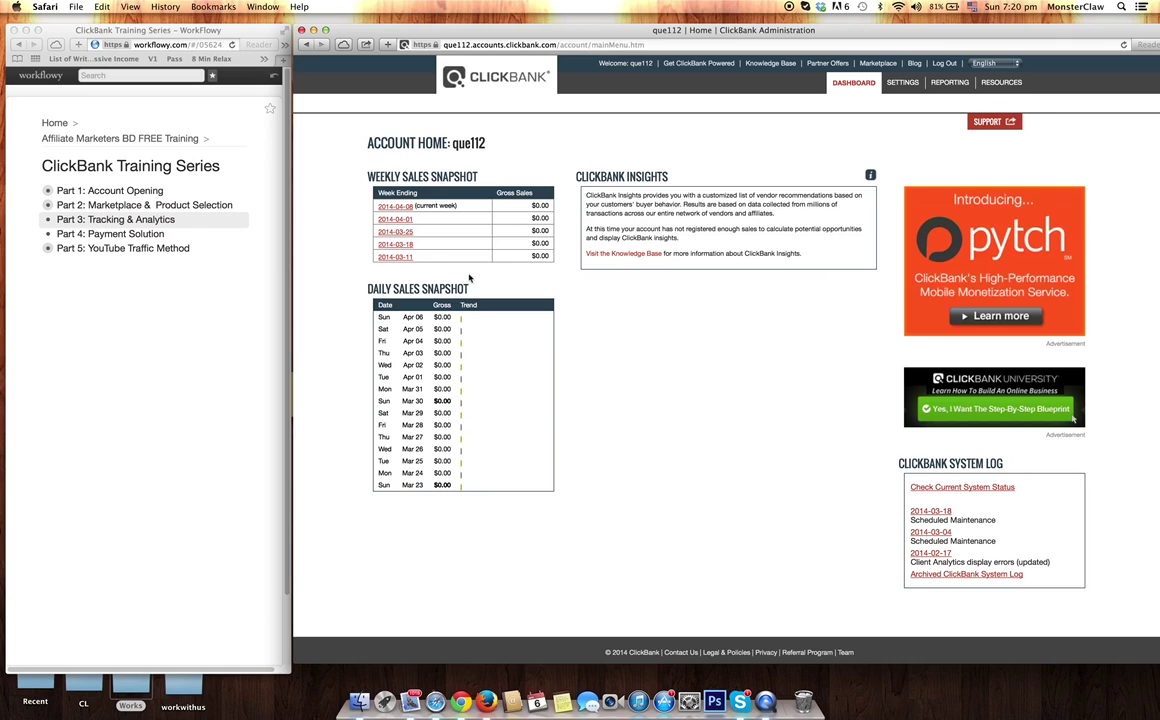
Open the Analytics report in the account's Reporting section and shift the browser window so the whole report fits on screen
drag(433, 320, 452, 347)
click(441, 305)
click(643, 359)
click(950, 84)
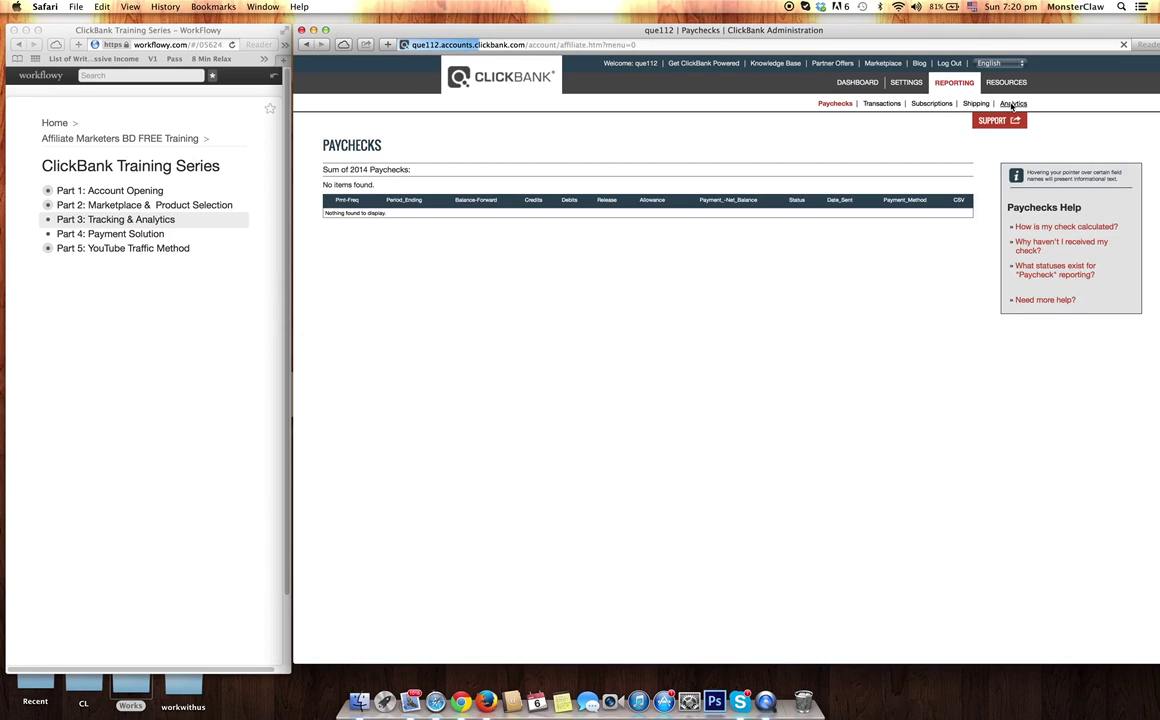
click(1012, 104)
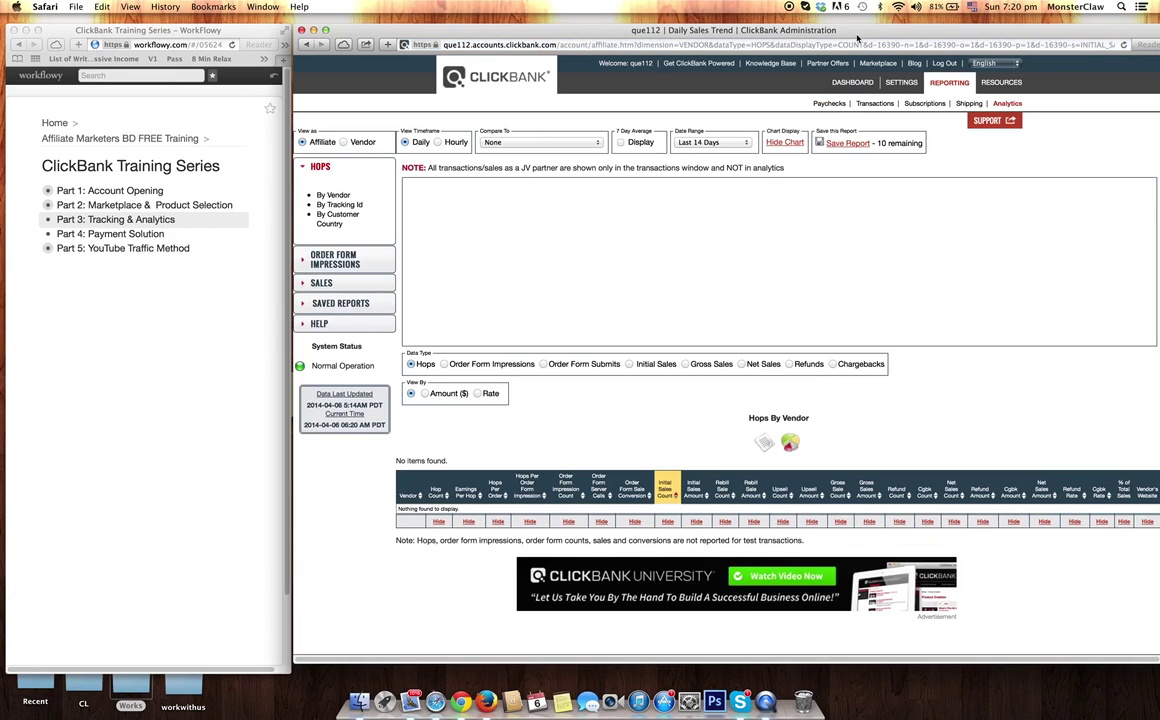
drag(857, 35, 826, 37)
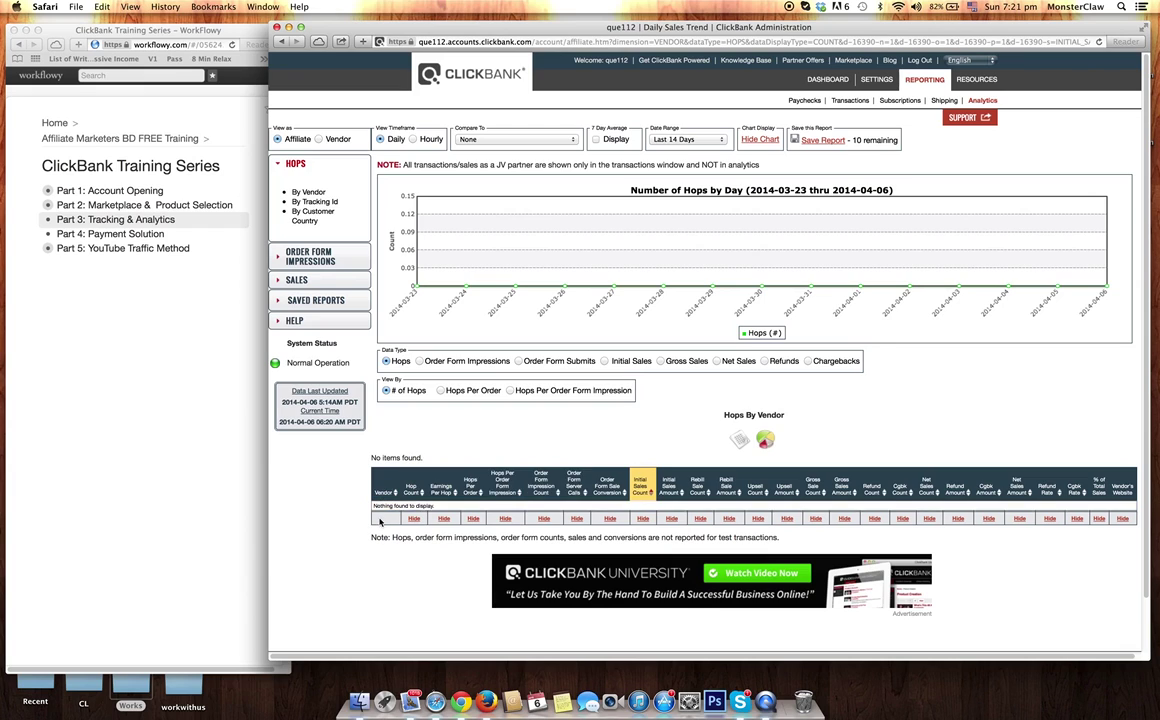
Examine the Hops By Vendor table columns, the available date ranges and the data update time in the analytics report
mouse_move(411, 488)
mouse_move(1017, 489)
scroll(975, 364, down, 1)
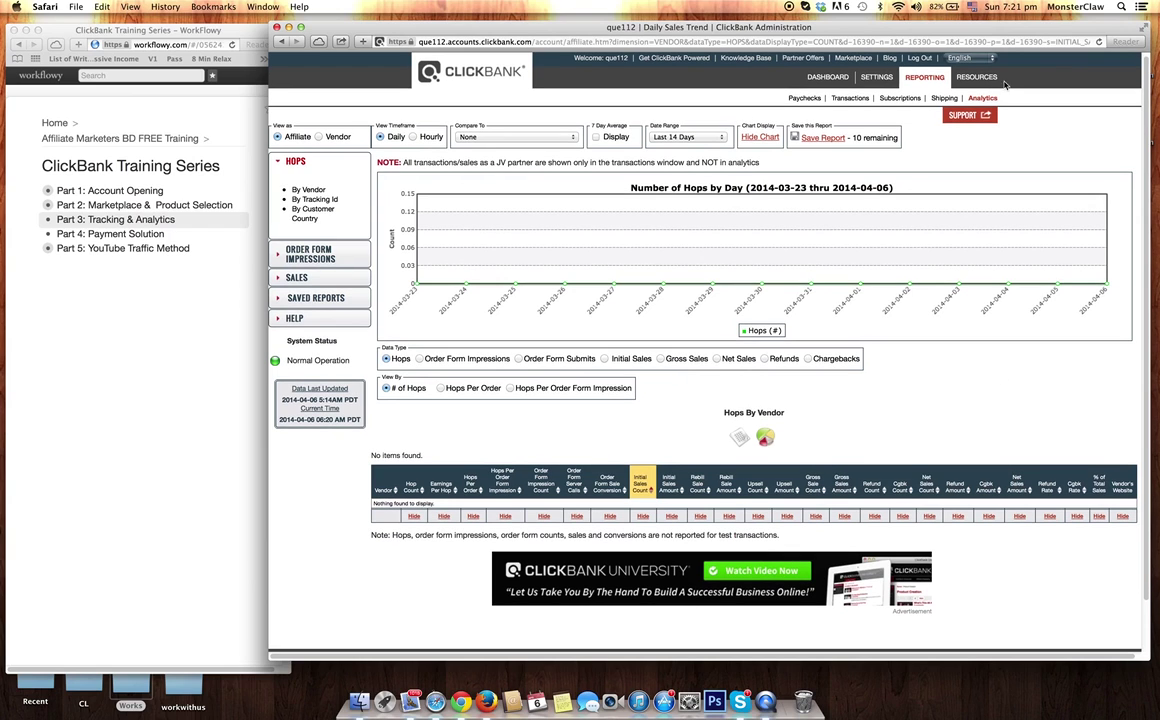
click(694, 140)
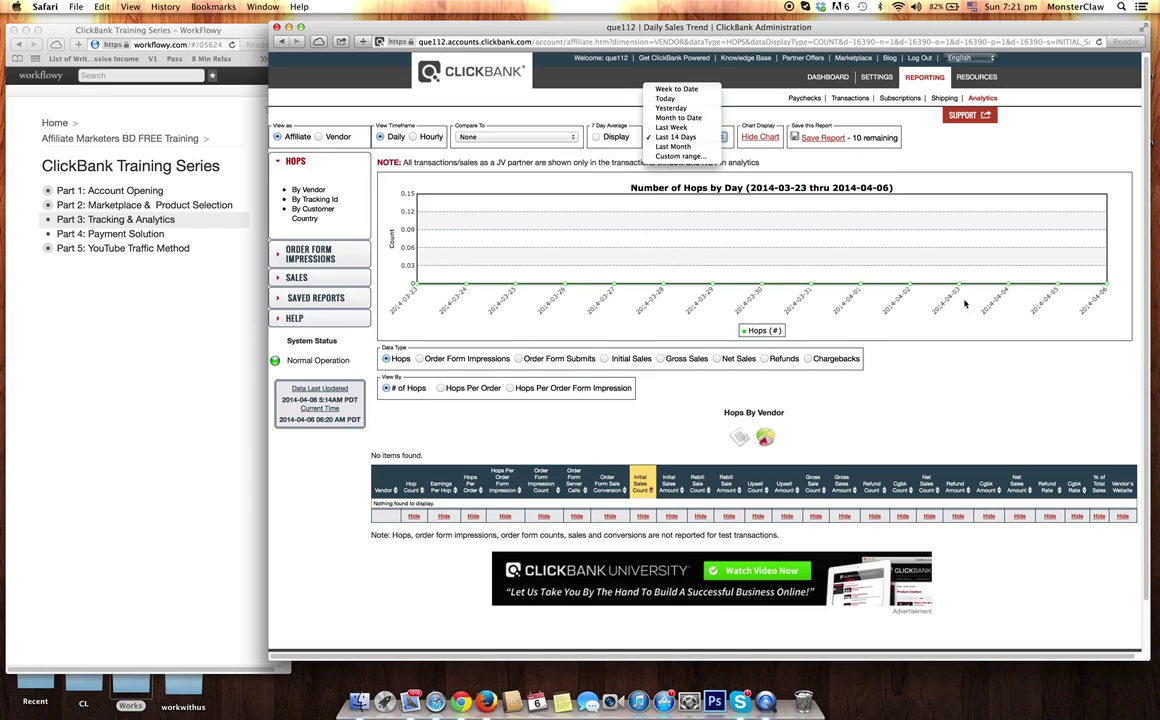
click(911, 328)
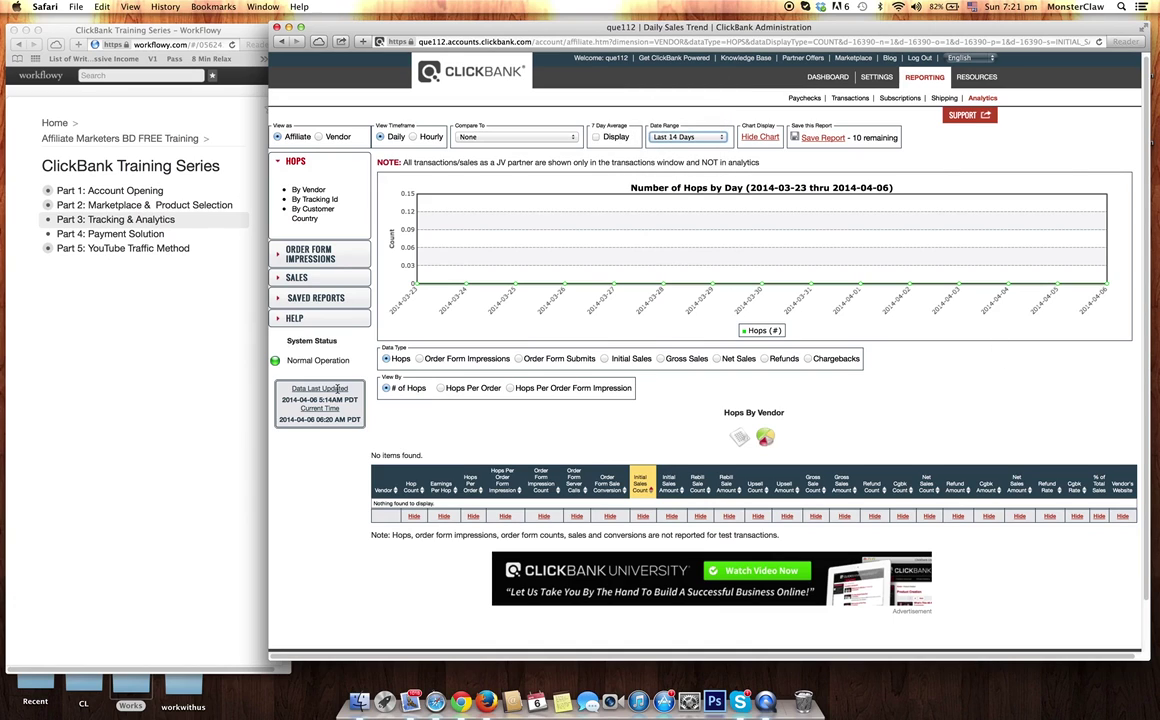
mouse_move(338, 389)
Open the Paychecks report and examine its table columns, from payment frequency to payment method
click(805, 98)
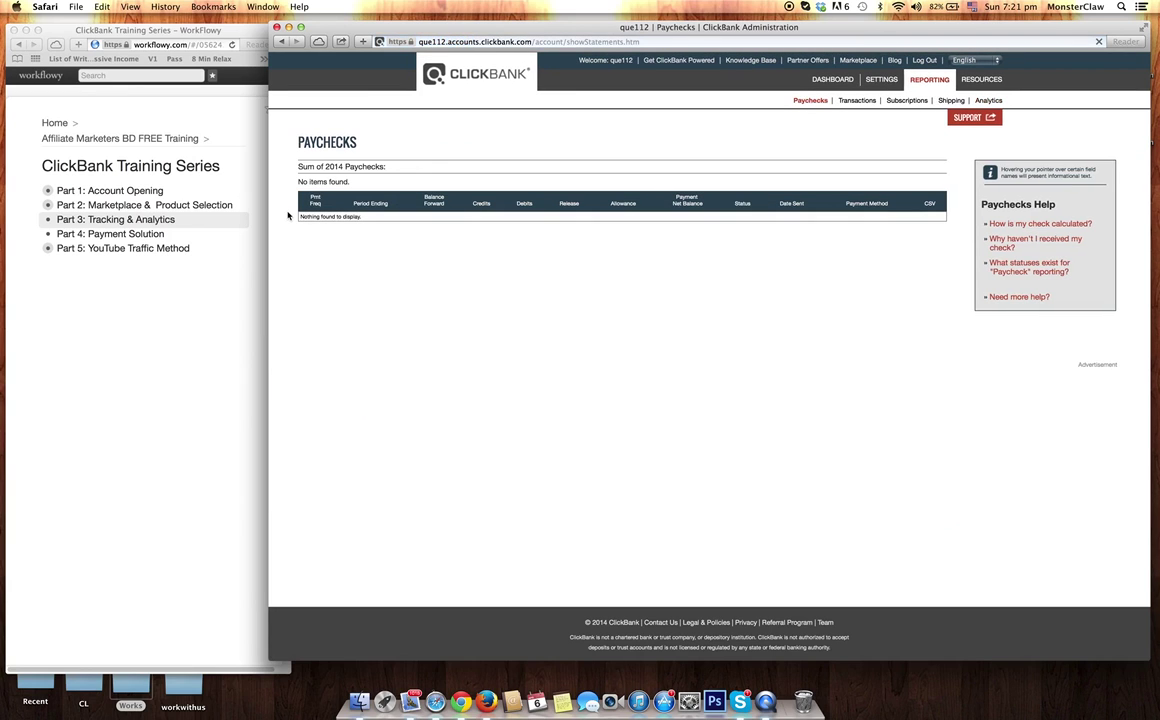
drag(288, 214, 823, 238)
click(823, 280)
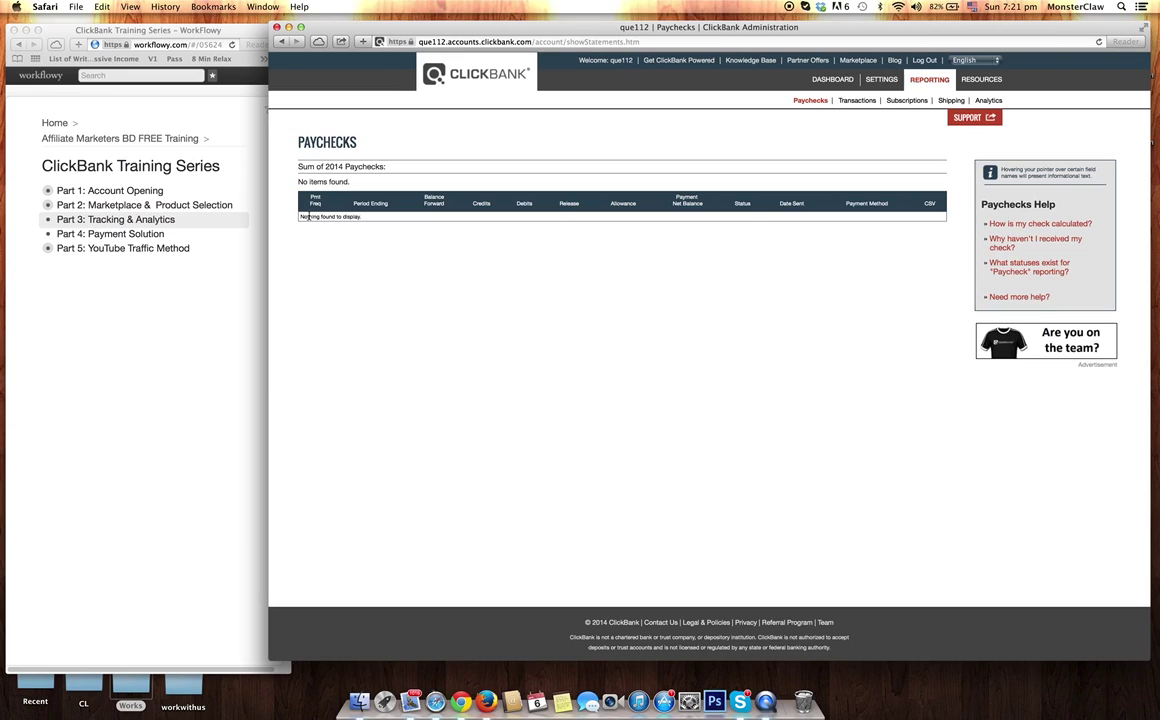
mouse_move(699, 215)
mouse_move(781, 202)
Open the Transactions search, set the role to Affiliate and review the preset date ranges, keeping "Select a date range"
click(856, 101)
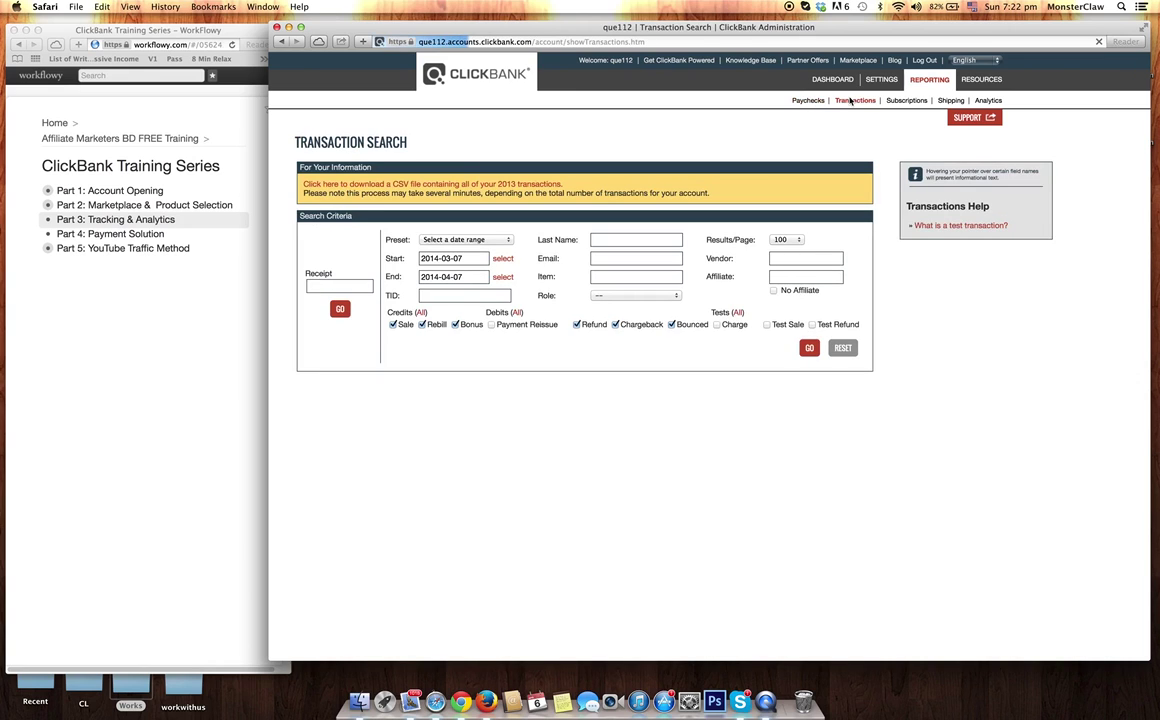
click(627, 296)
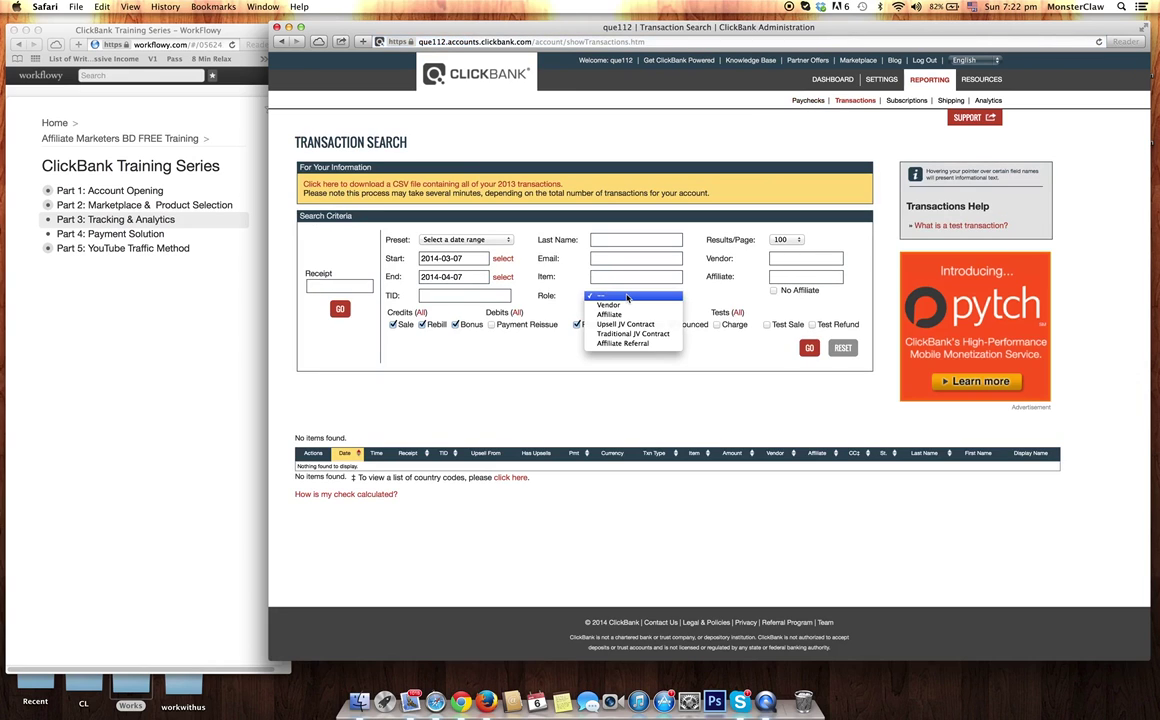
click(618, 314)
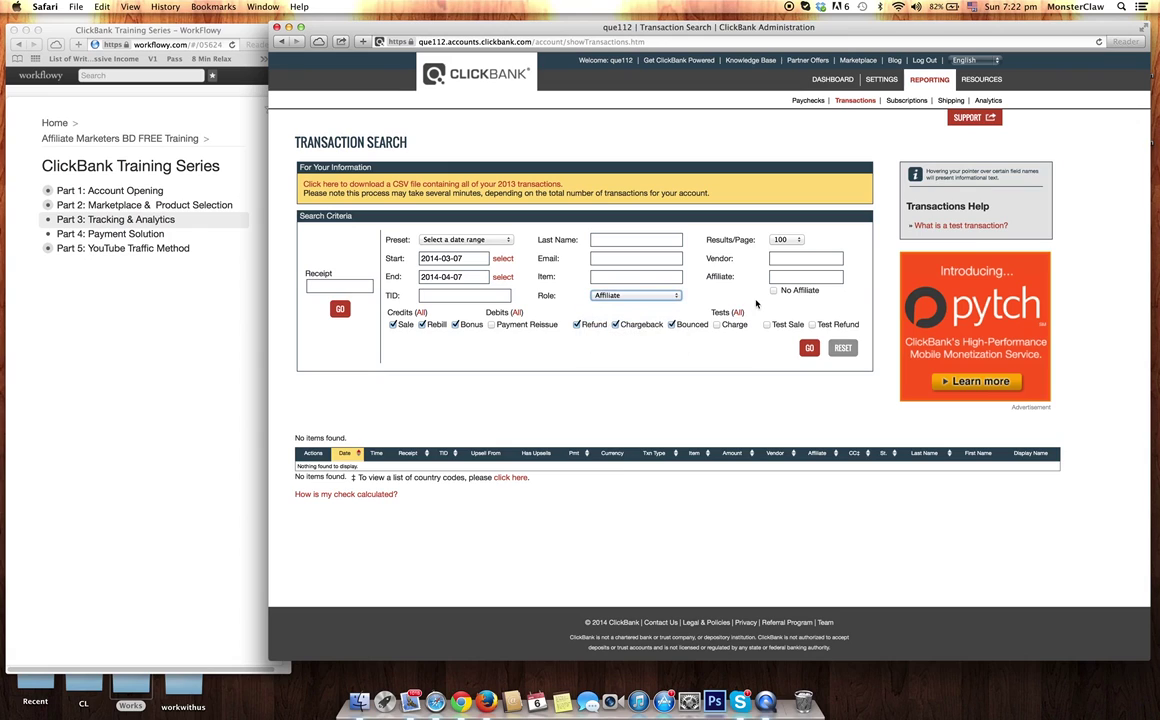
click(468, 240)
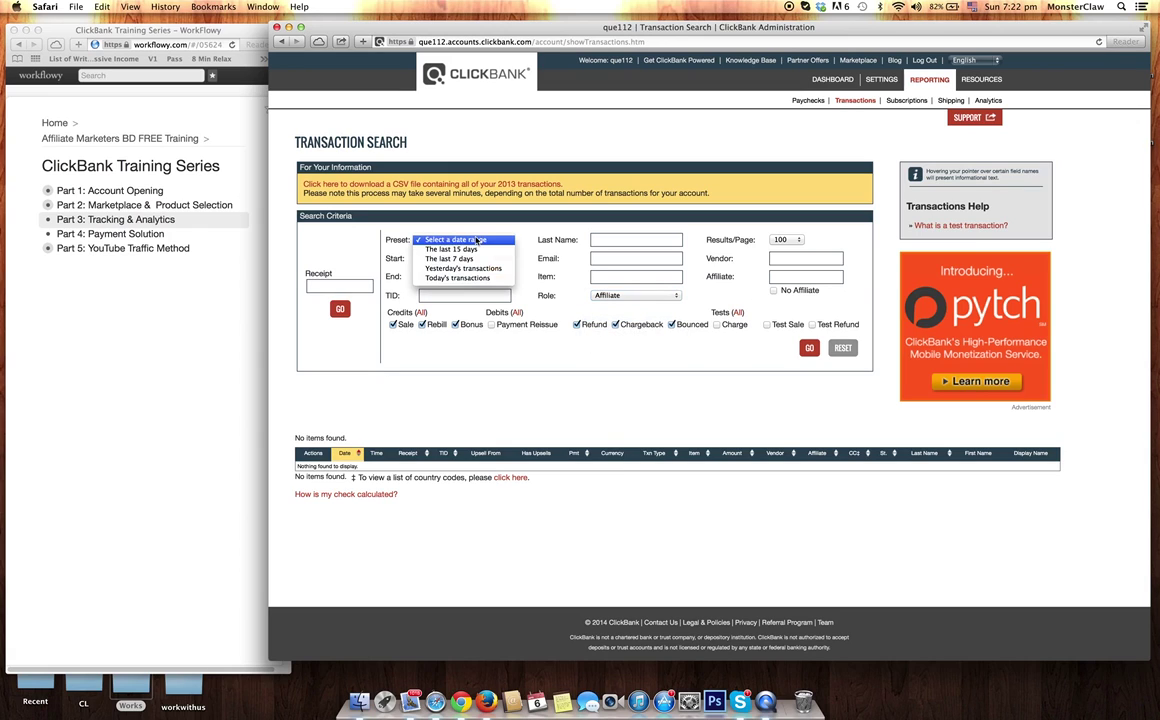
click(455, 240)
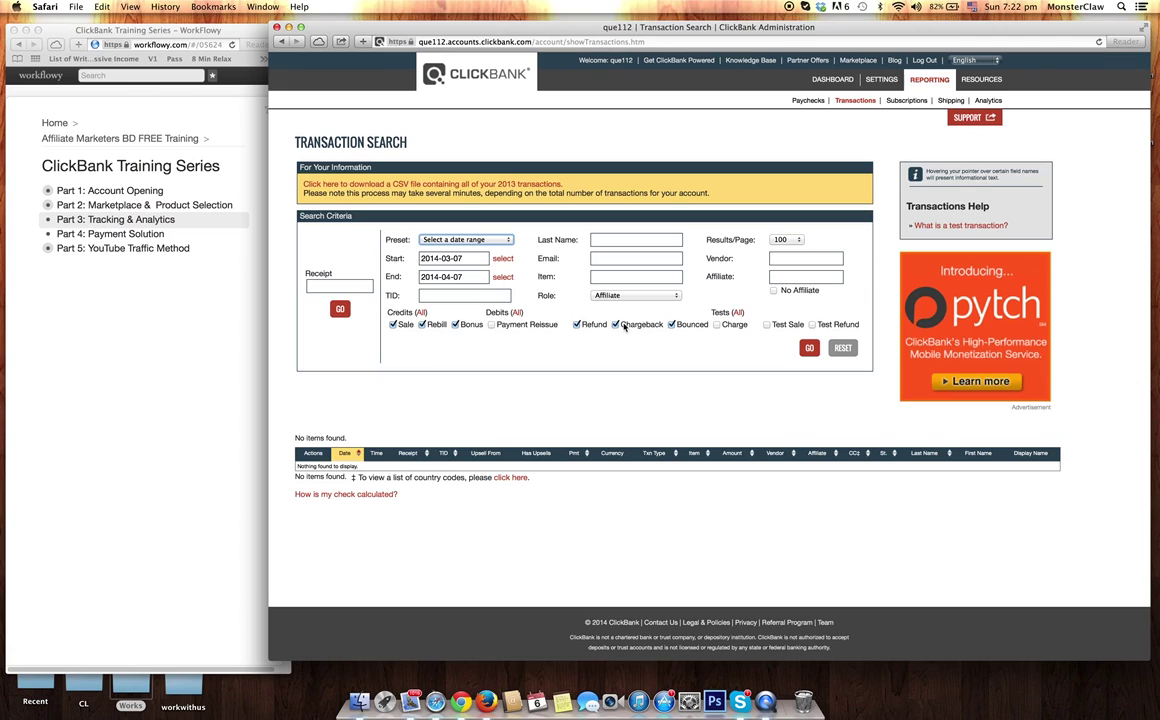
Return to the dashboard, go to the account settings and open the Payment Information section for editing
click(824, 82)
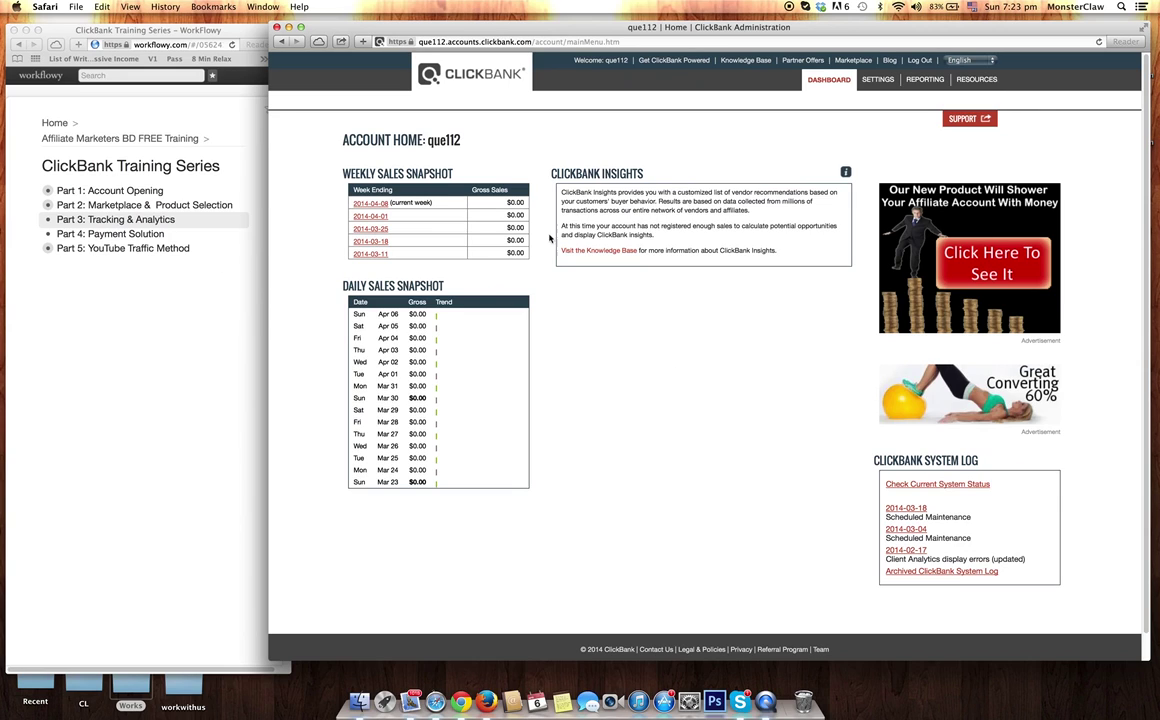
click(879, 80)
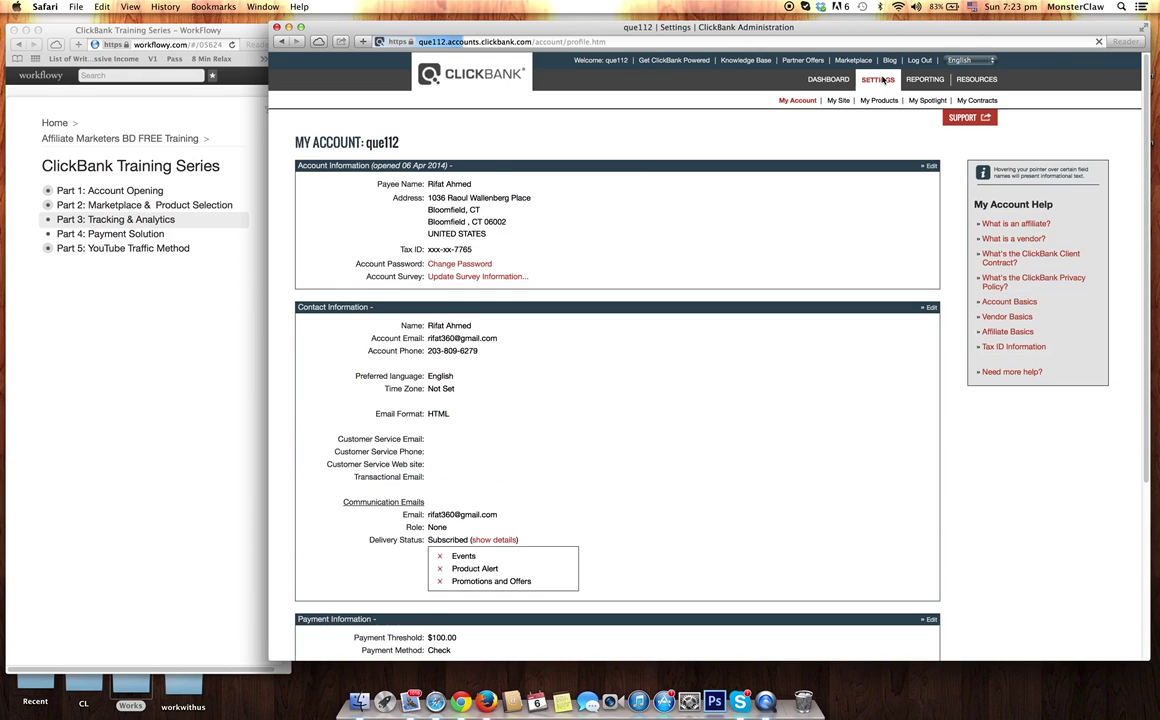
scroll(940, 150, down, 4)
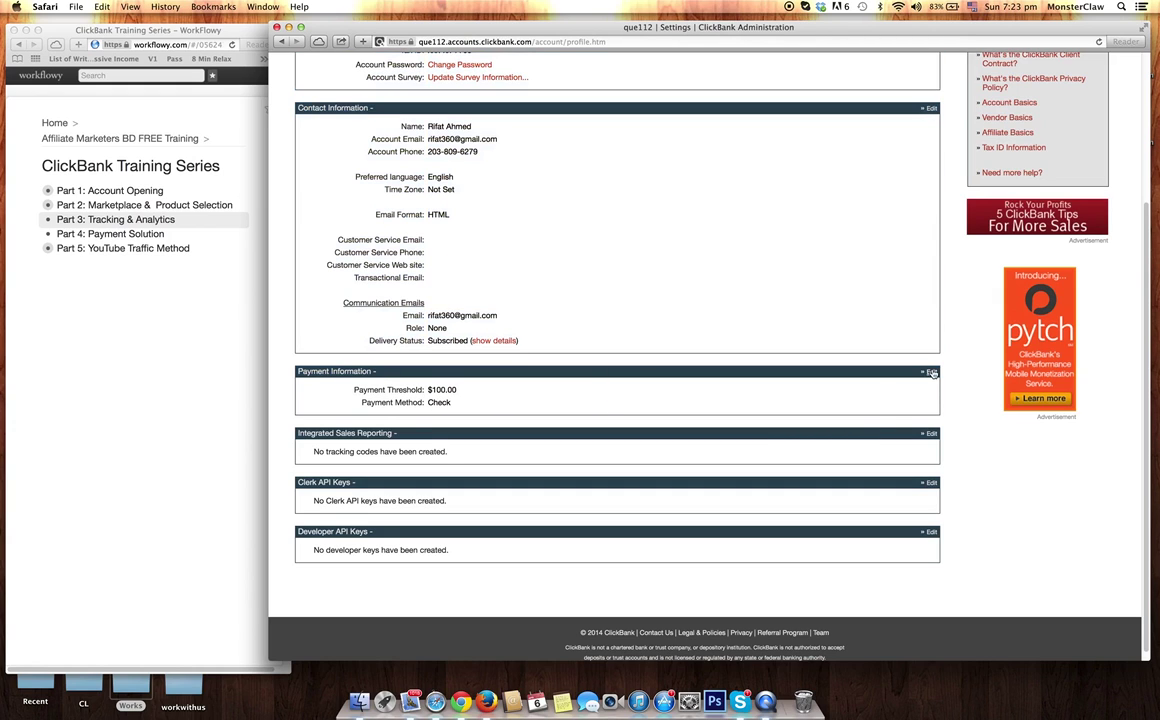
click(932, 373)
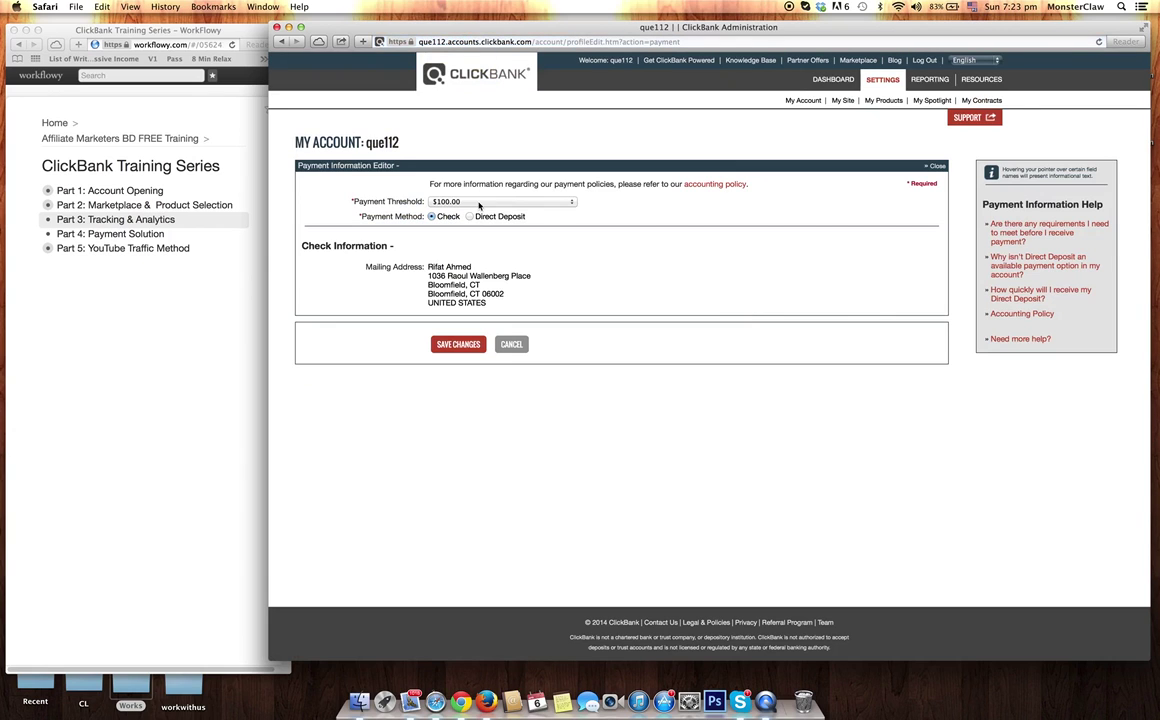
Switch the payment method to Direct Deposit and check the payment threshold options, keeping $100.00
click(469, 217)
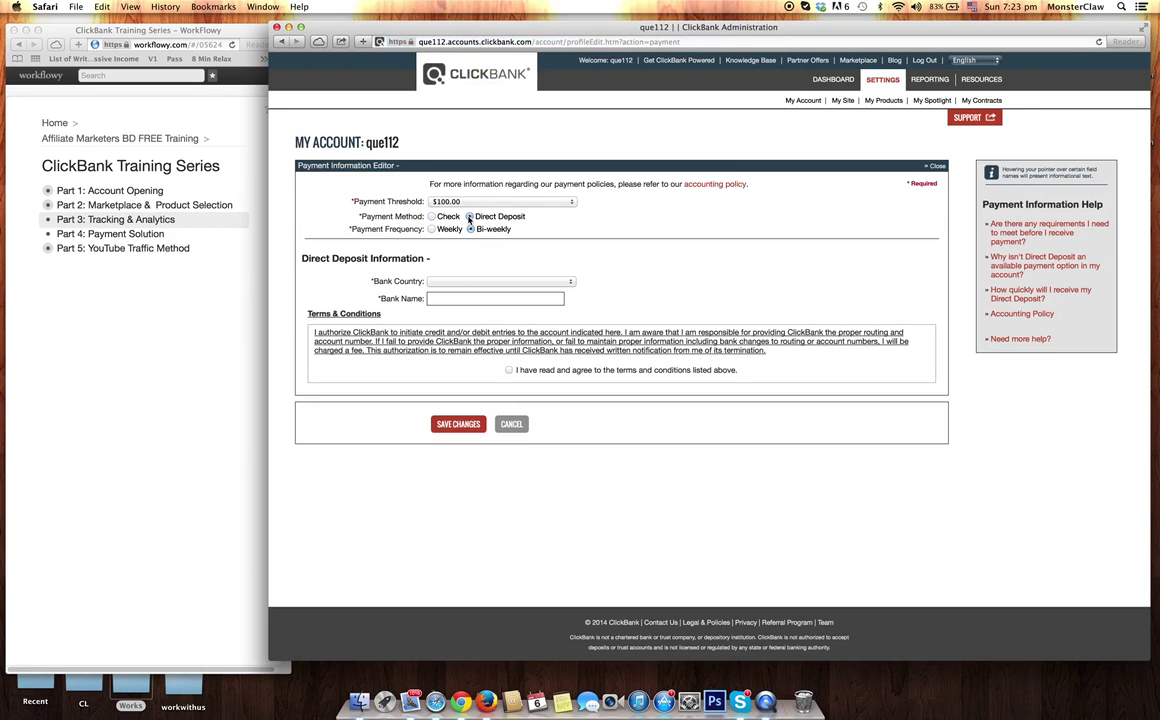
click(473, 202)
click(699, 220)
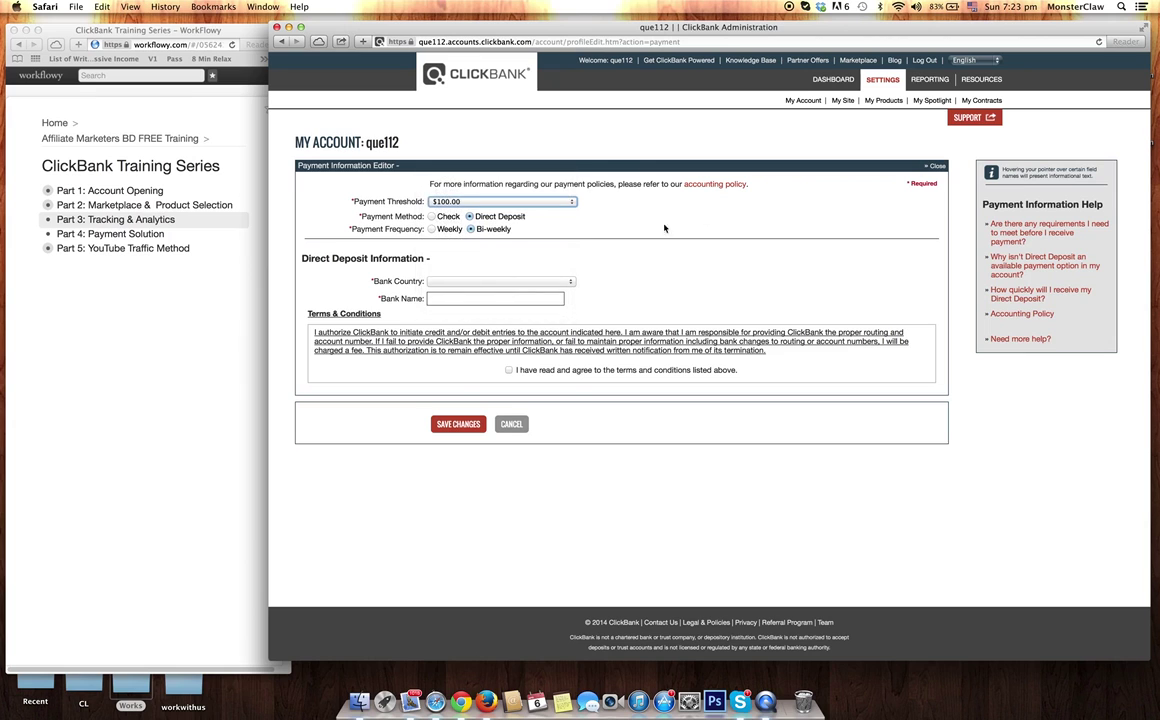
Set the direct deposit bank country to United States and go through the empty bank name, account number and routing code fields
click(432, 282)
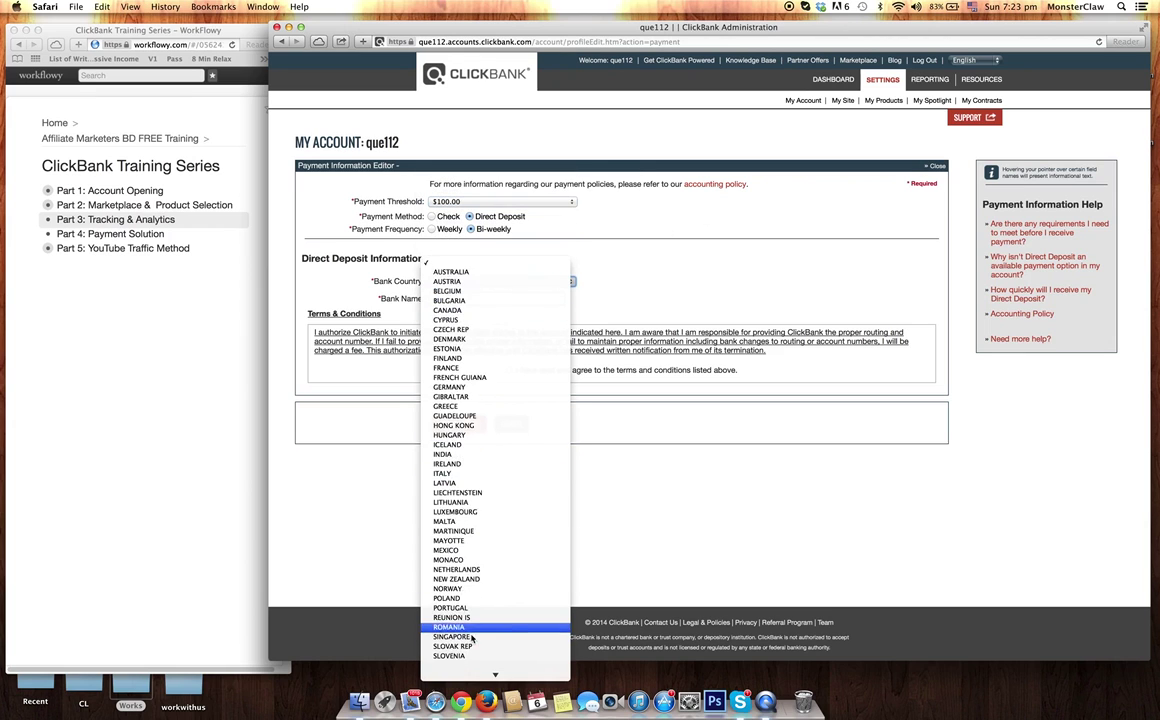
click(474, 635)
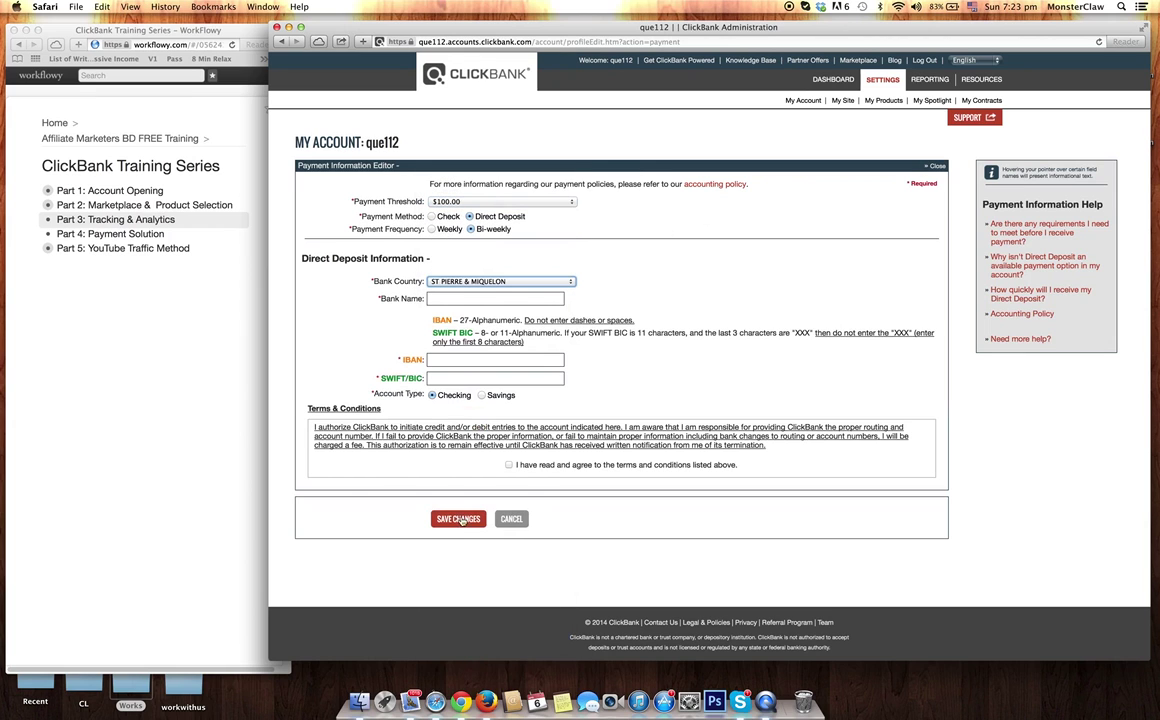
click(450, 281)
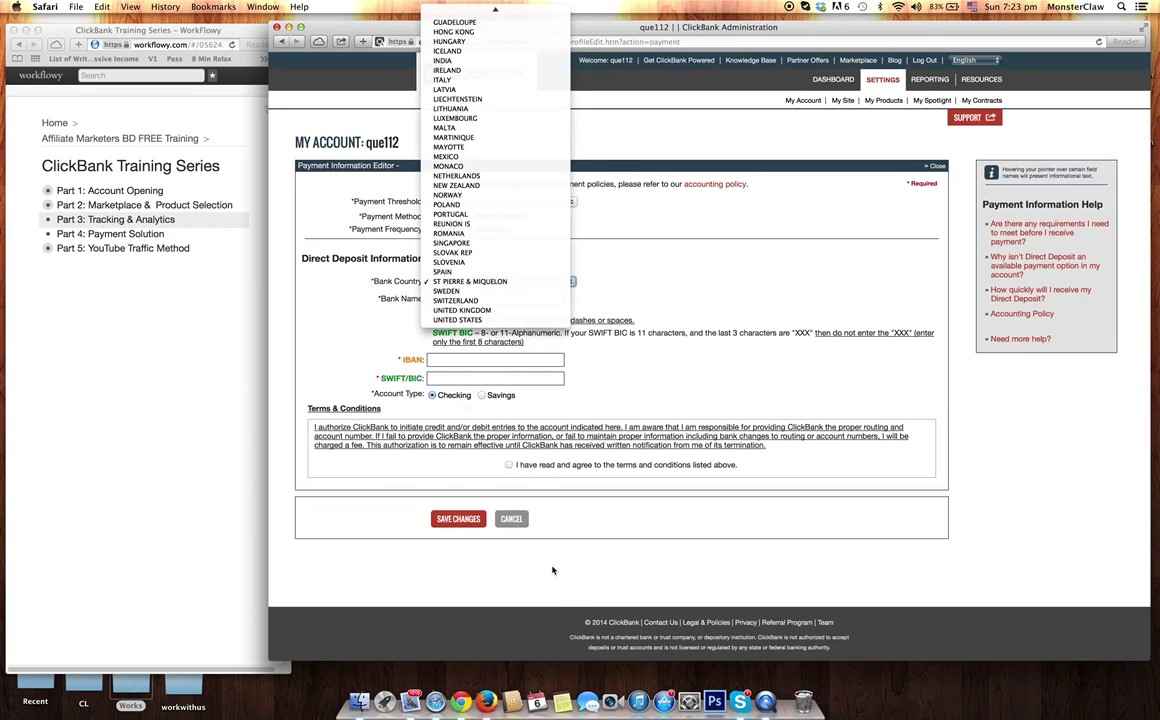
click(482, 321)
key(Tab)
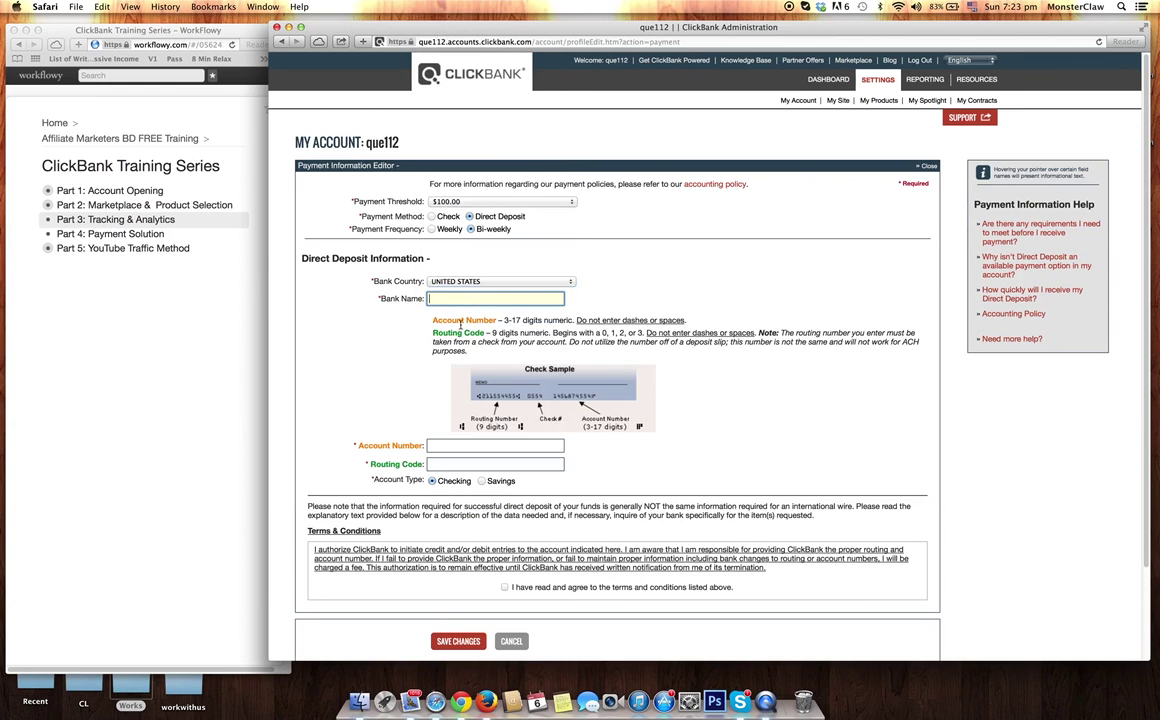
click(439, 448)
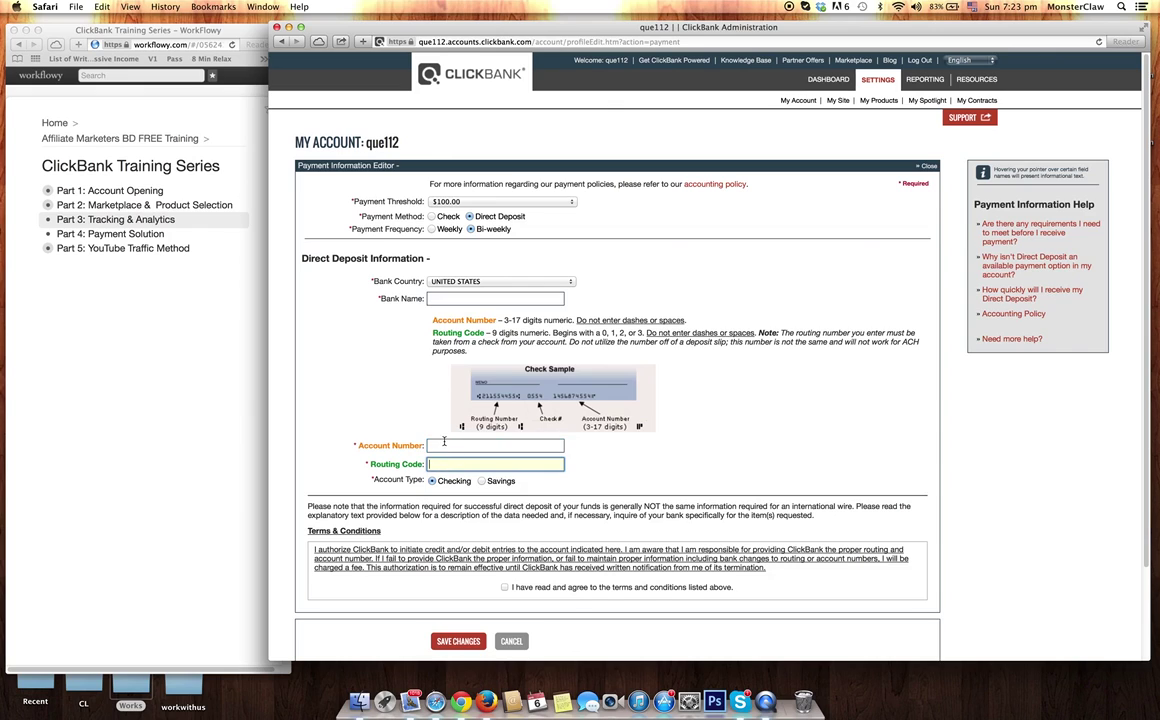
click(525, 301)
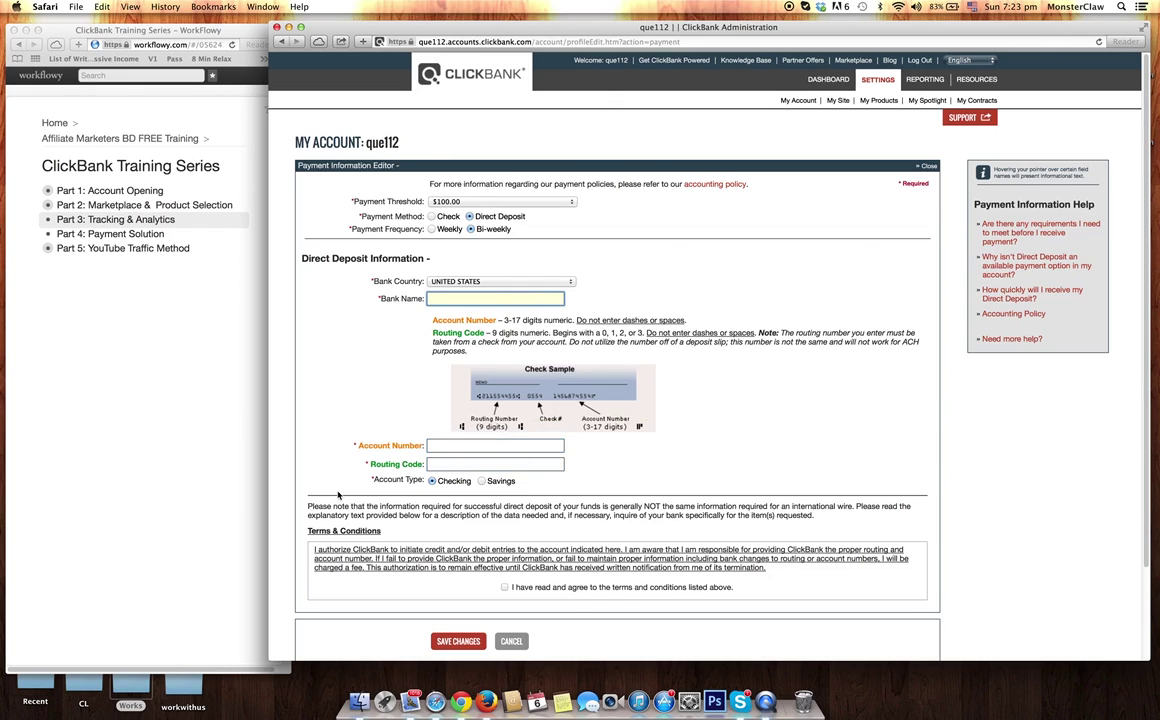
Leave the payment editor for the Paychecks report and return to the account dashboard
click(917, 84)
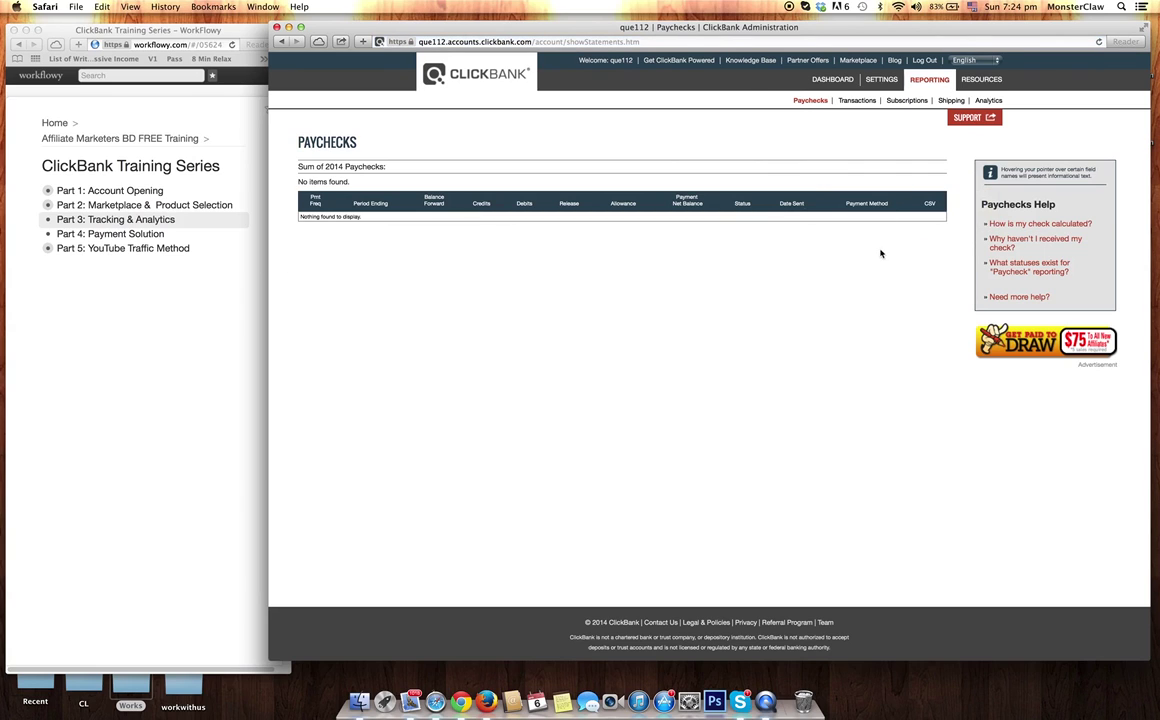
click(830, 79)
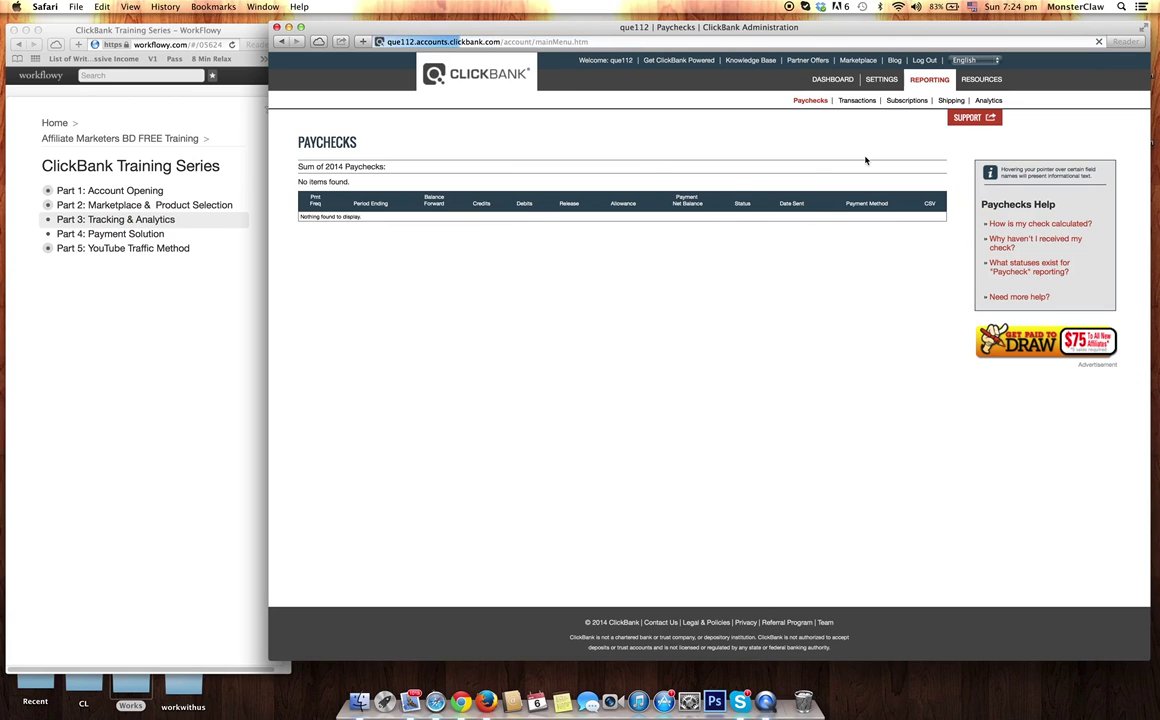